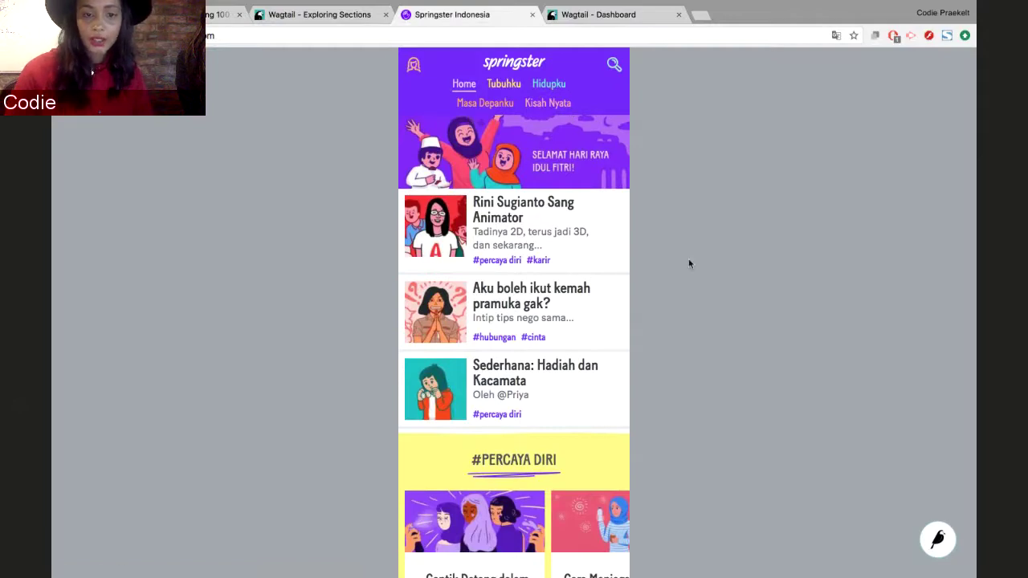
Look through the Springster Indonesia homepage, including its banner, articles, poll, story submission, topic tags and footer links
{"action": "scroll", "coordinate": [689, 262], "scroll_direction": "down", "scroll_amount": 5}
{"action": "scroll", "coordinate": [689, 263], "scroll_direction": "down", "scroll_amount": 10}
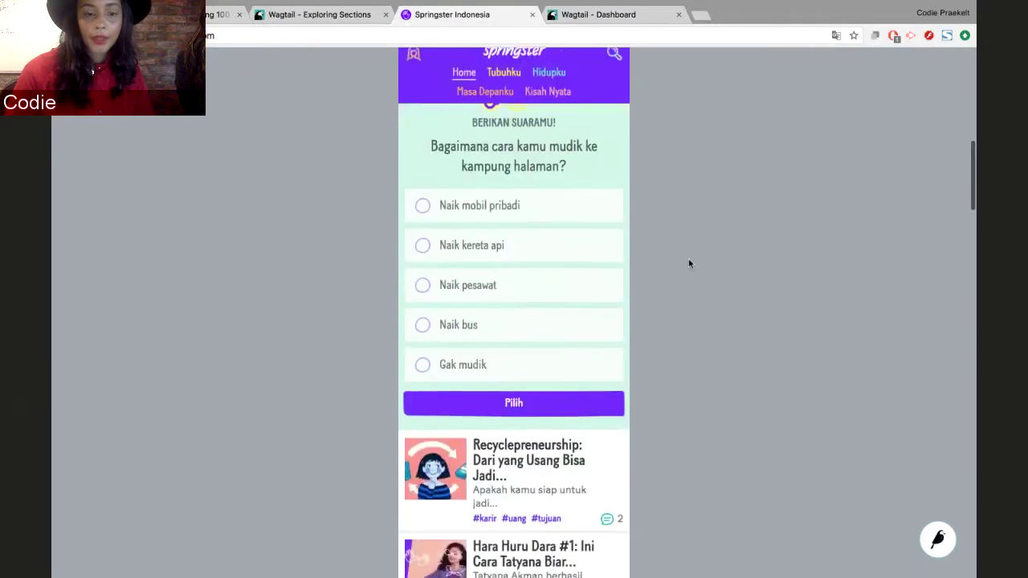
{"action": "scroll", "coordinate": [689, 262], "scroll_direction": "up", "scroll_amount": 4}
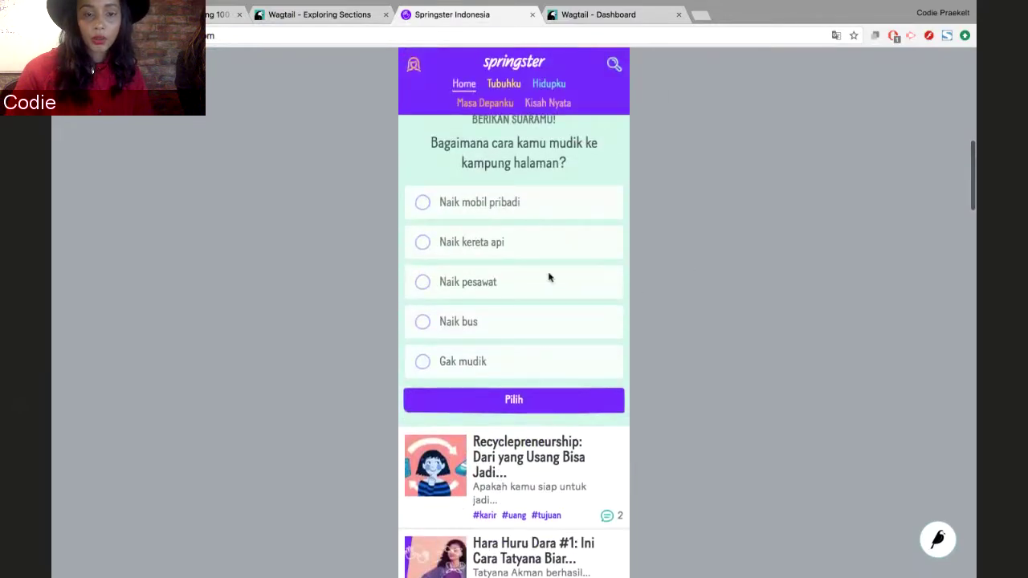
{"action": "scroll", "coordinate": [636, 287], "scroll_direction": "down", "scroll_amount": 8}
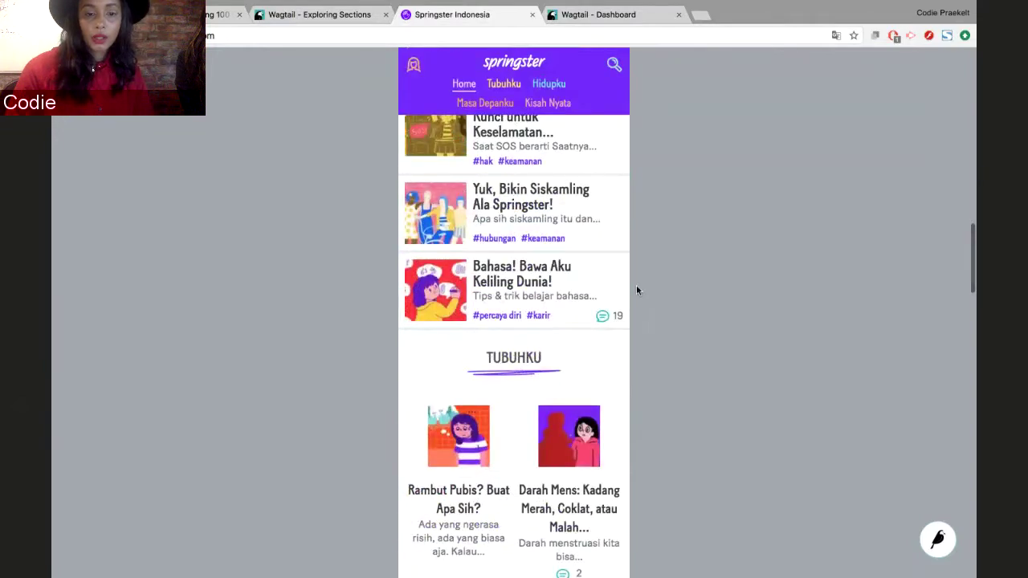
{"action": "scroll", "coordinate": [637, 290], "scroll_direction": "down", "scroll_amount": 14}
{"action": "scroll", "coordinate": [637, 290], "scroll_direction": "down", "scroll_amount": 11}
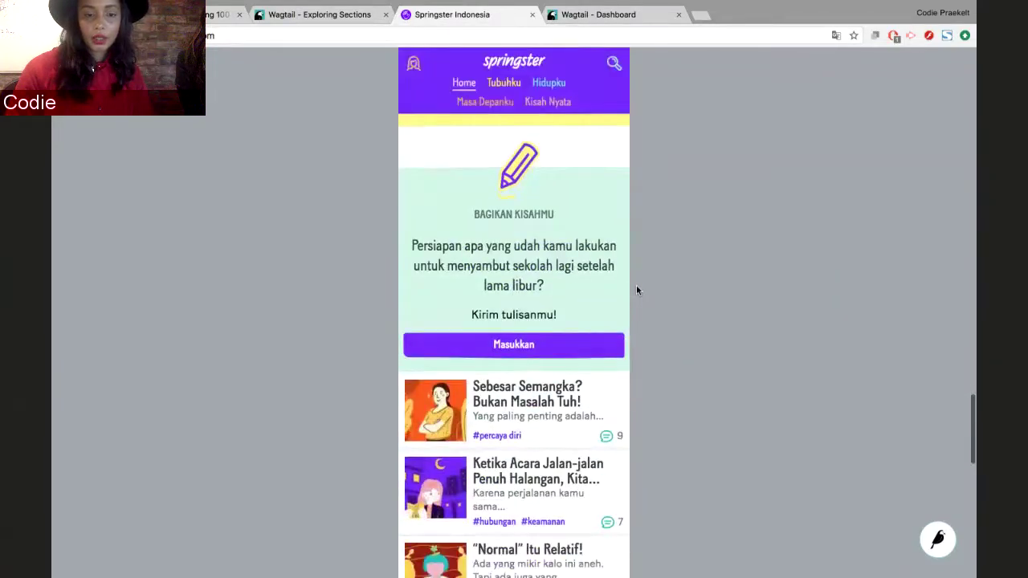
{"action": "scroll", "coordinate": [637, 290], "scroll_direction": "down", "scroll_amount": 3}
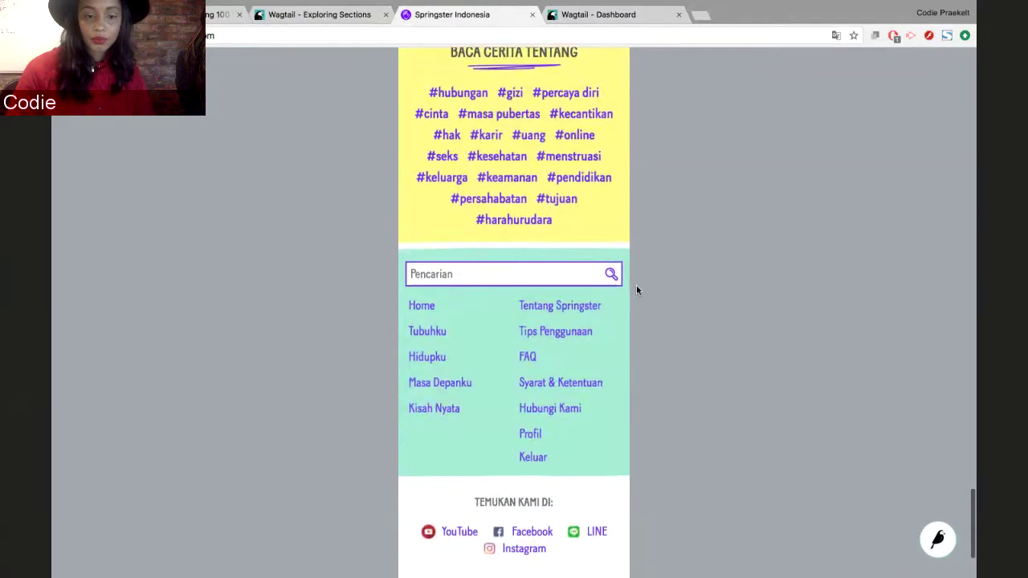
{"action": "scroll", "coordinate": [637, 290], "scroll_direction": "up", "scroll_amount": 20}
{"action": "scroll", "coordinate": [636, 290], "scroll_direction": "up", "scroll_amount": 15}
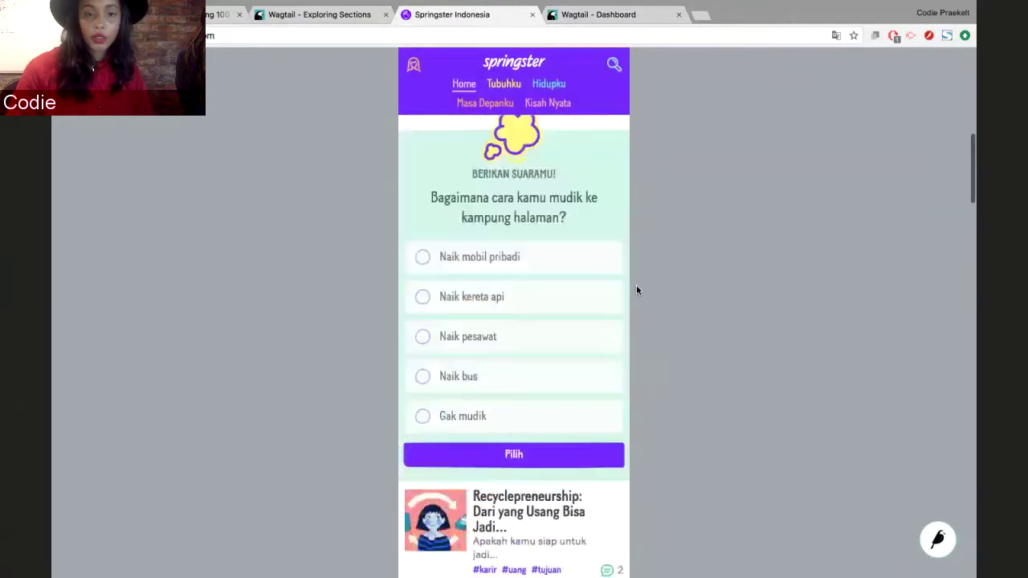
{"action": "scroll", "coordinate": [570, 291], "scroll_direction": "down", "scroll_amount": 4}
{"action": "scroll", "coordinate": [570, 292], "scroll_direction": "up", "scroll_amount": 4}
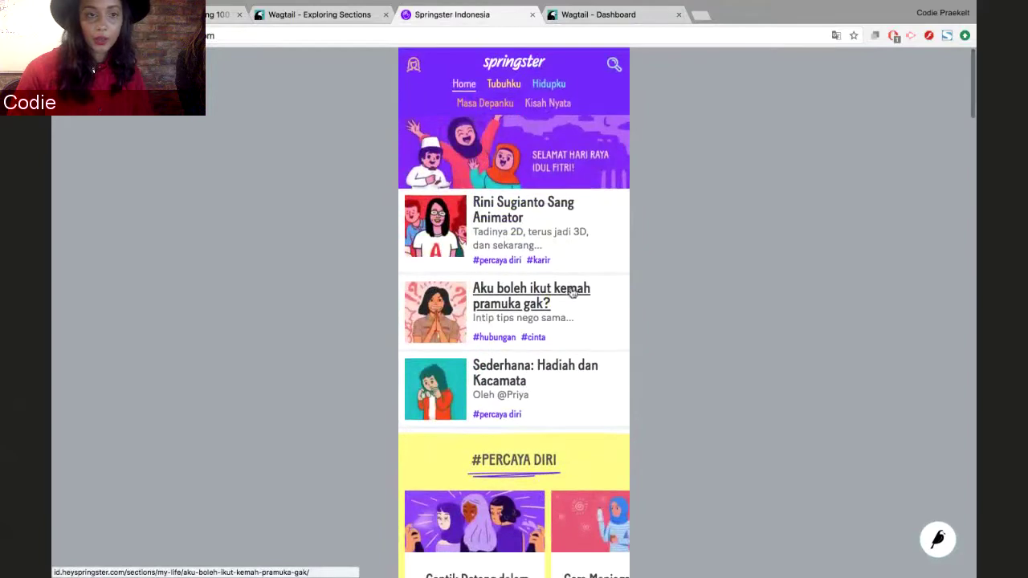
Switch to the Wagtail admin and browse from Sections to the article listing of the Tubuhku section
{"action": "left_click", "coordinate": [304, 14]}
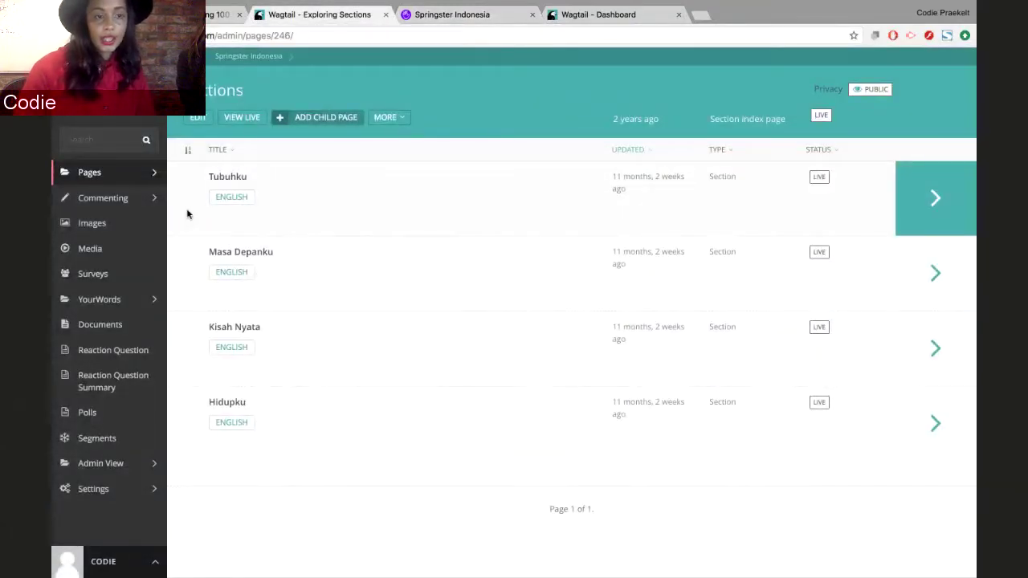
{"action": "left_click", "coordinate": [133, 175]}
{"action": "left_click", "coordinate": [462, 97]}
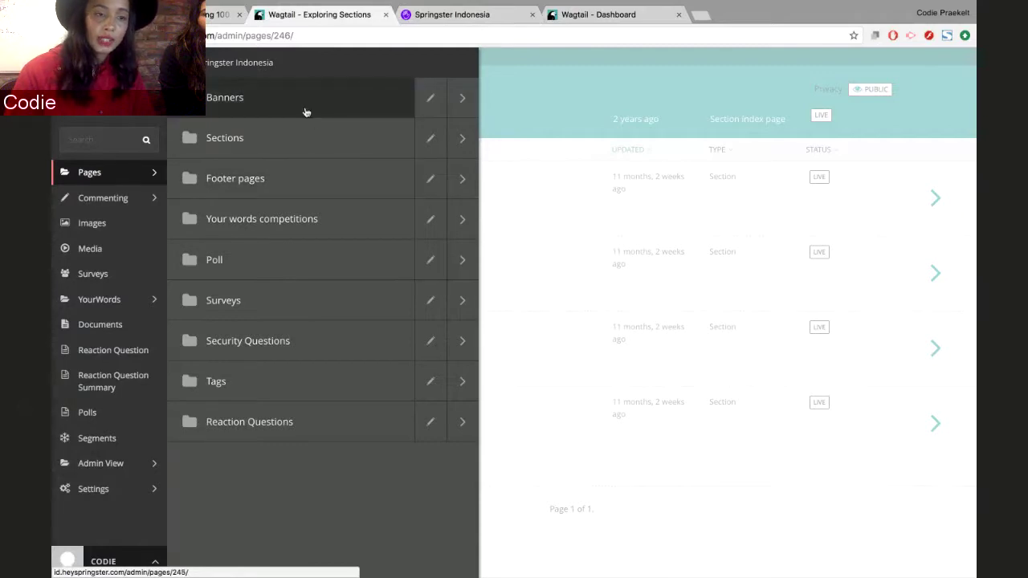
{"action": "left_click", "coordinate": [462, 142]}
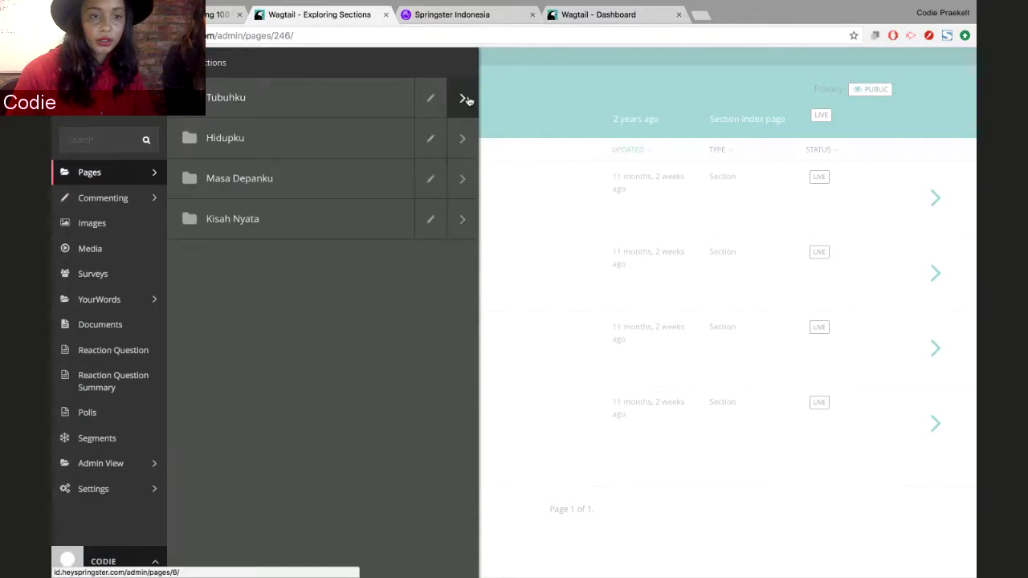
{"action": "left_click", "coordinate": [464, 98]}
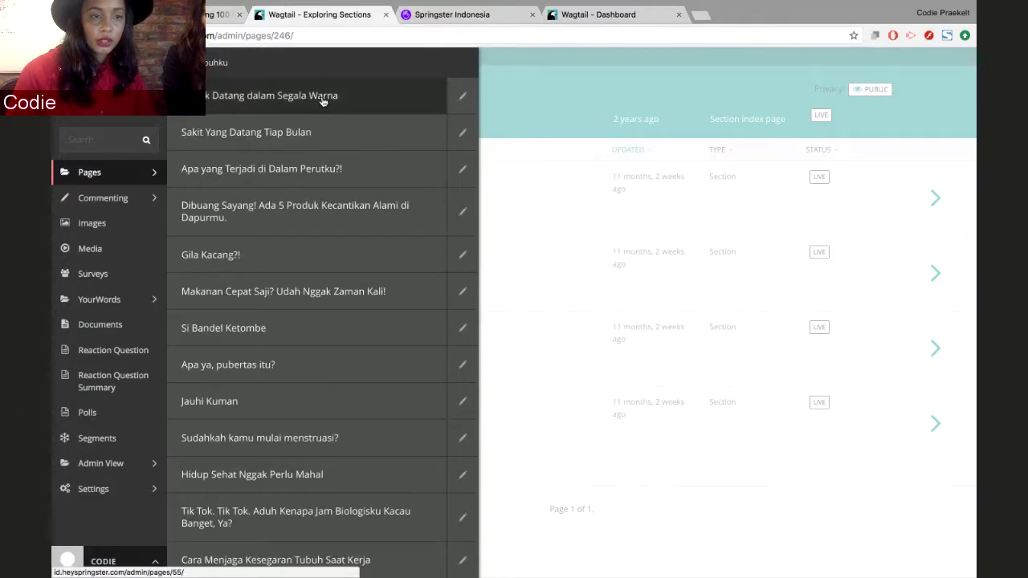
{"action": "left_click", "coordinate": [231, 84]}
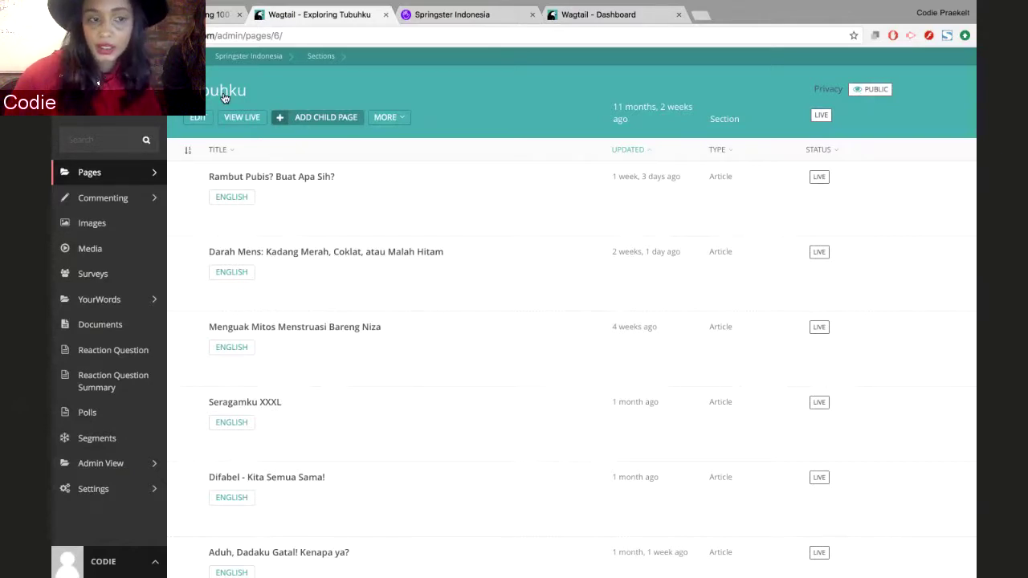
Open the English translation of the article "Rambut Pubis? Buat Apa Sih?" for editing
{"action": "mouse_move", "coordinate": [278, 183]}
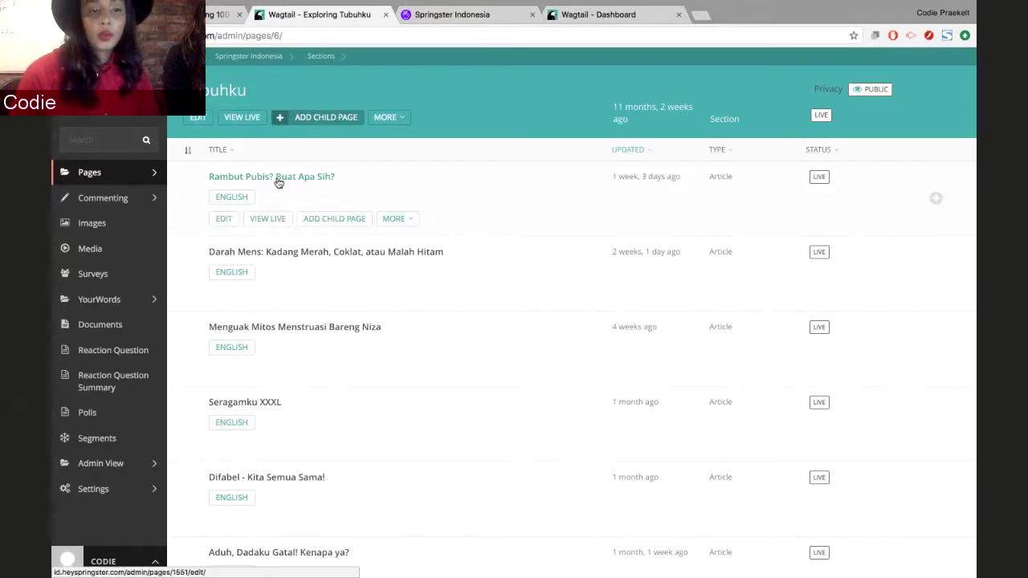
{"action": "mouse_move", "coordinate": [323, 179]}
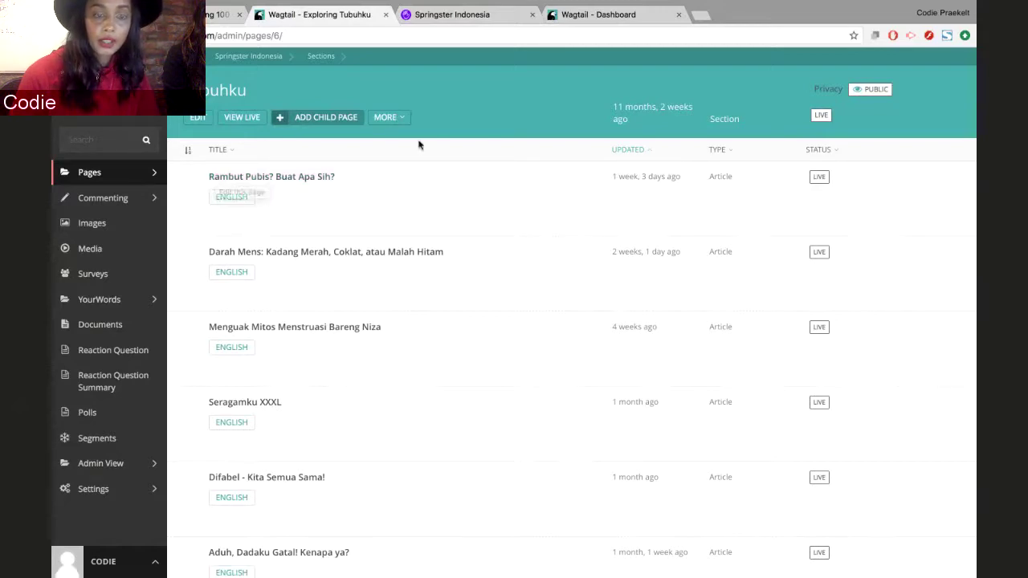
{"action": "left_click", "coordinate": [243, 201]}
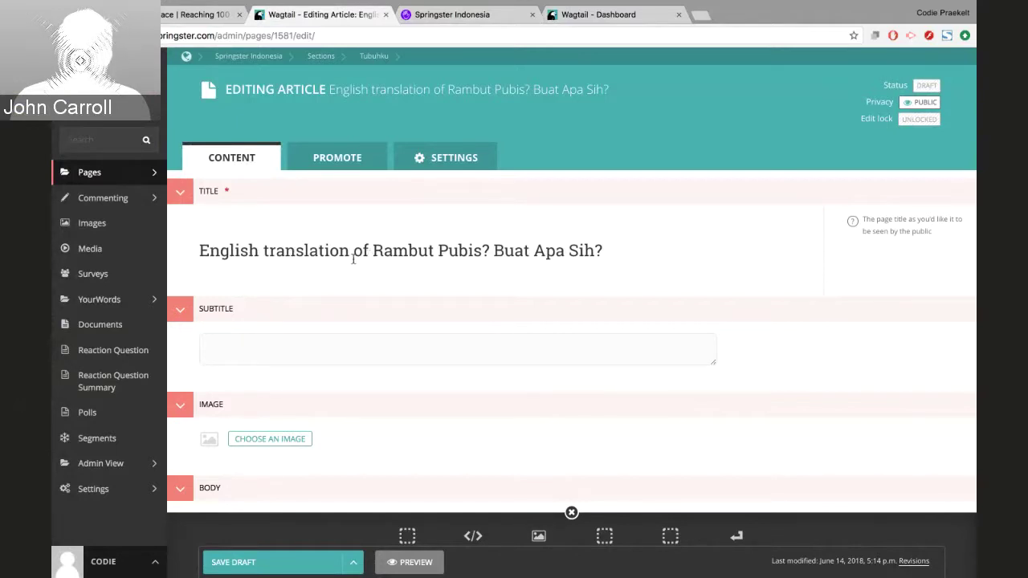
Examine the article's content fields, from title and body blocks to tags, commenting, social media and related sections
{"action": "scroll", "coordinate": [353, 258], "scroll_direction": "down", "scroll_amount": 10}
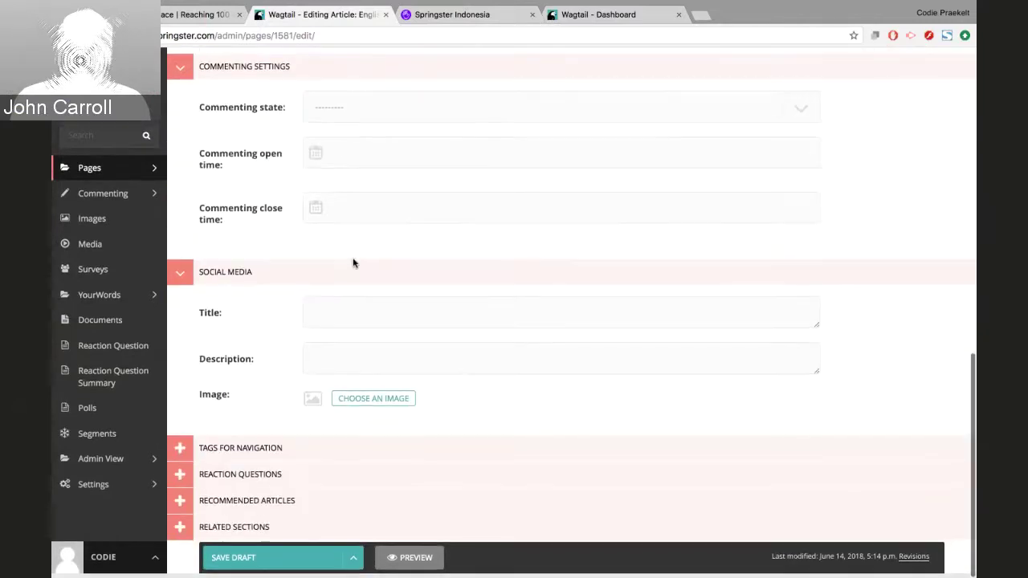
{"action": "scroll", "coordinate": [352, 263], "scroll_direction": "up", "scroll_amount": 10}
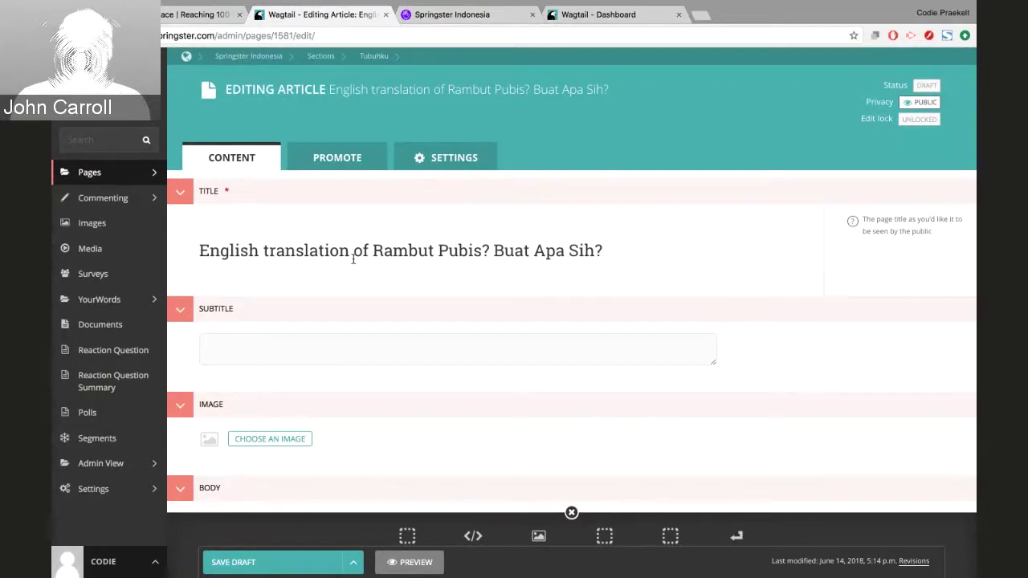
{"action": "scroll", "coordinate": [353, 259], "scroll_direction": "down", "scroll_amount": 5}
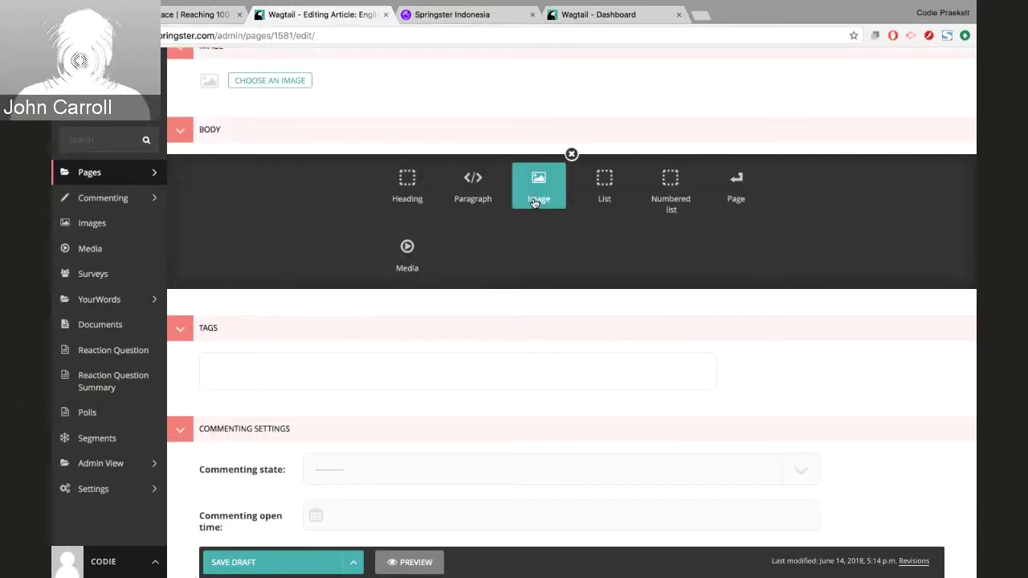
{"action": "scroll", "coordinate": [458, 369], "scroll_direction": "down", "scroll_amount": 5}
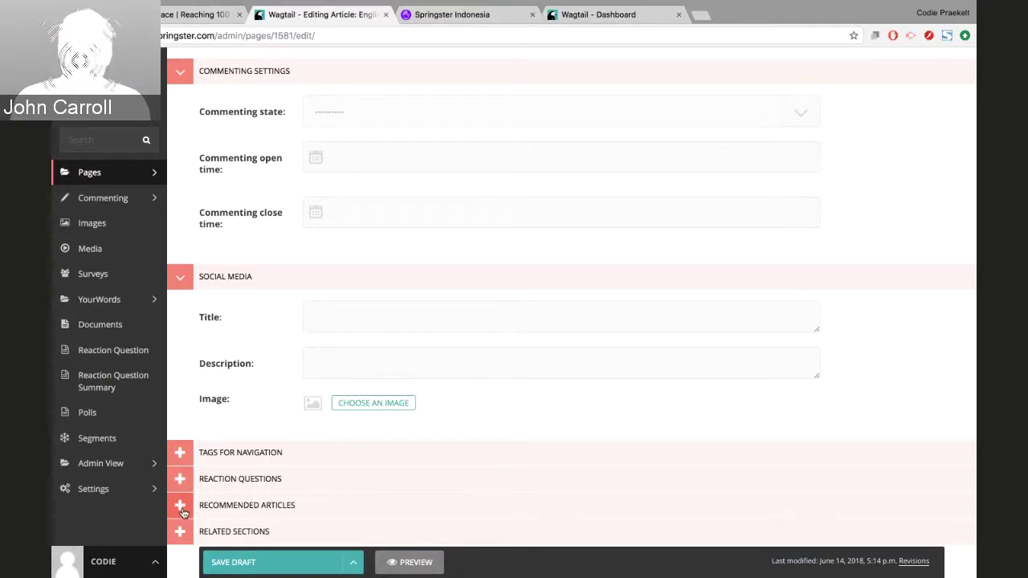
{"action": "scroll", "coordinate": [230, 332], "scroll_direction": "up", "scroll_amount": 15}
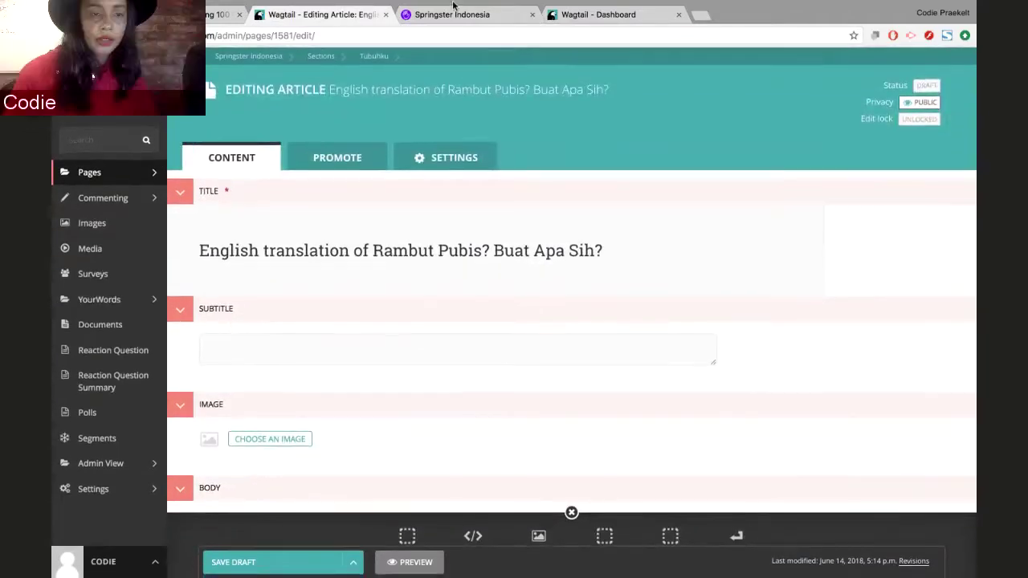
Review the article's promotion options for latest, section, homepage and topic of the day, and its scheduled publishing settings
{"action": "left_click", "coordinate": [340, 160]}
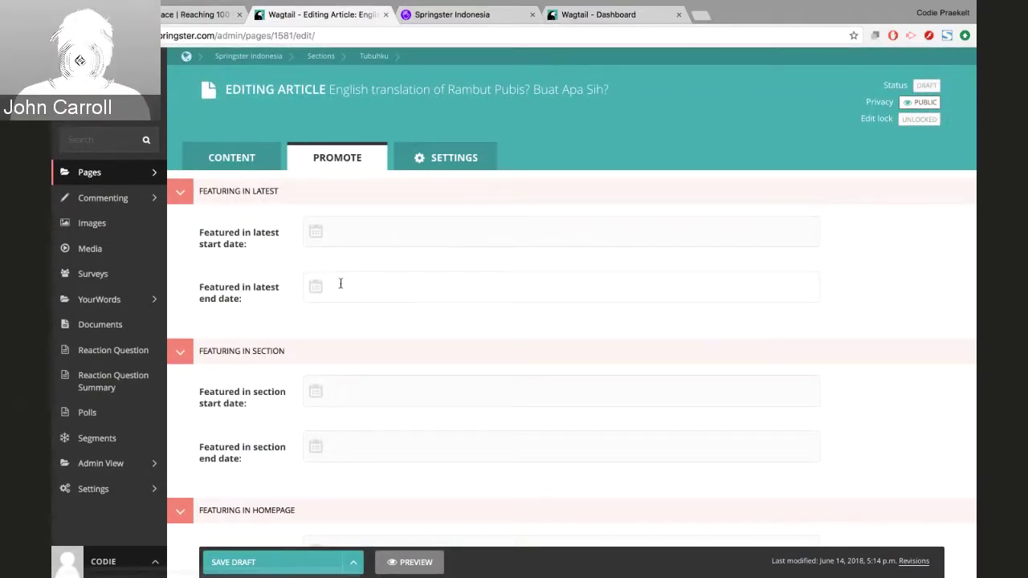
{"action": "scroll", "coordinate": [340, 284], "scroll_direction": "down", "scroll_amount": 9}
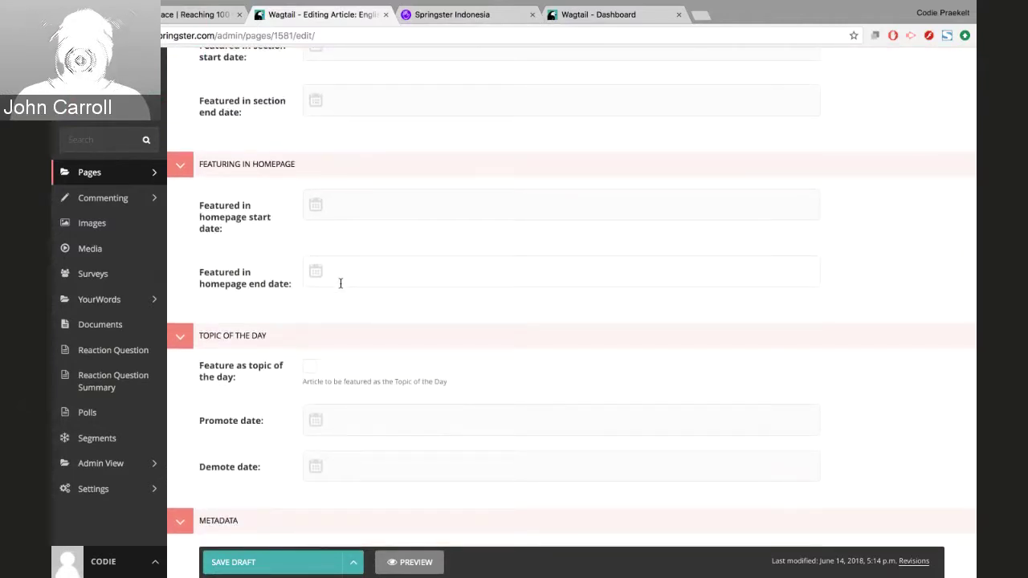
{"action": "scroll", "coordinate": [340, 282], "scroll_direction": "down", "scroll_amount": 3}
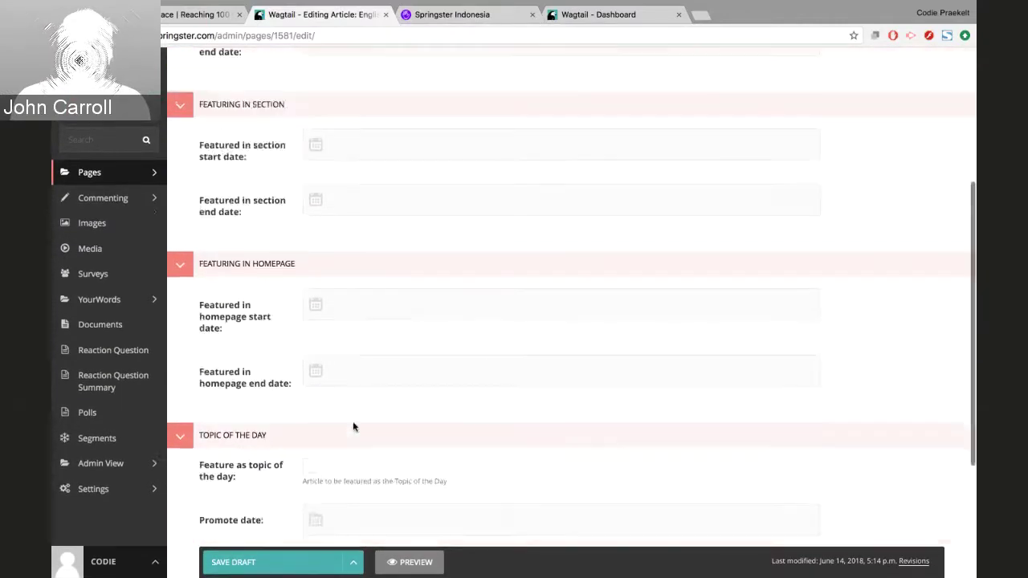
{"action": "scroll", "coordinate": [353, 421], "scroll_direction": "up", "scroll_amount": 12}
{"action": "left_click", "coordinate": [409, 170]}
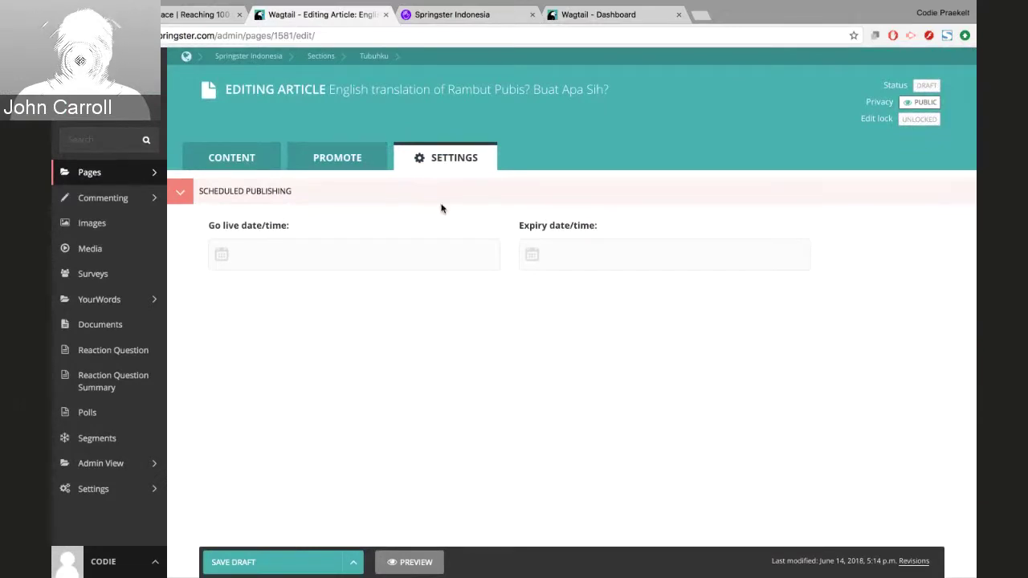
Open the Molo comments list and examine its columns across to the submission date and country
{"action": "left_click", "coordinate": [126, 200]}
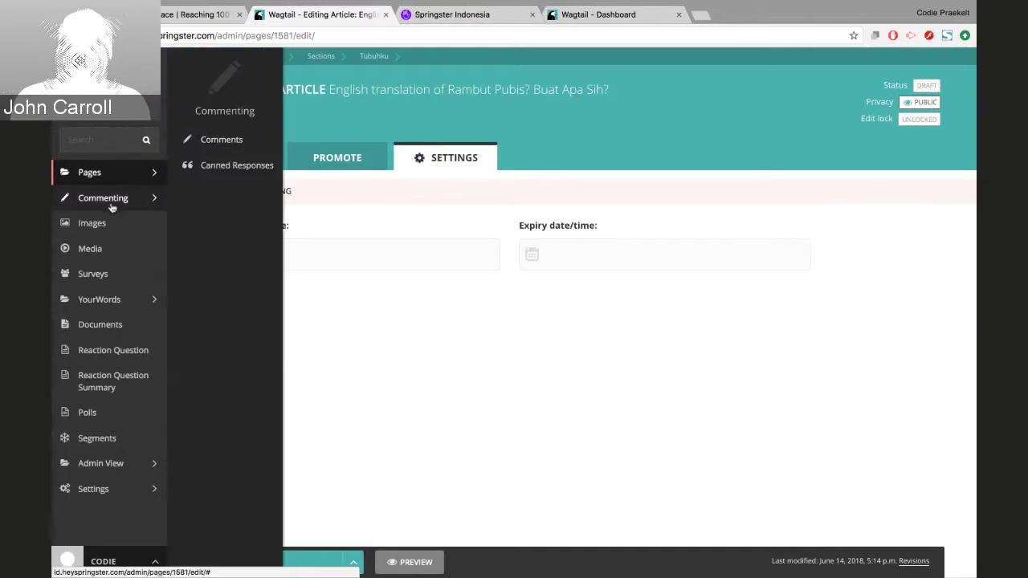
{"action": "left_click", "coordinate": [206, 140]}
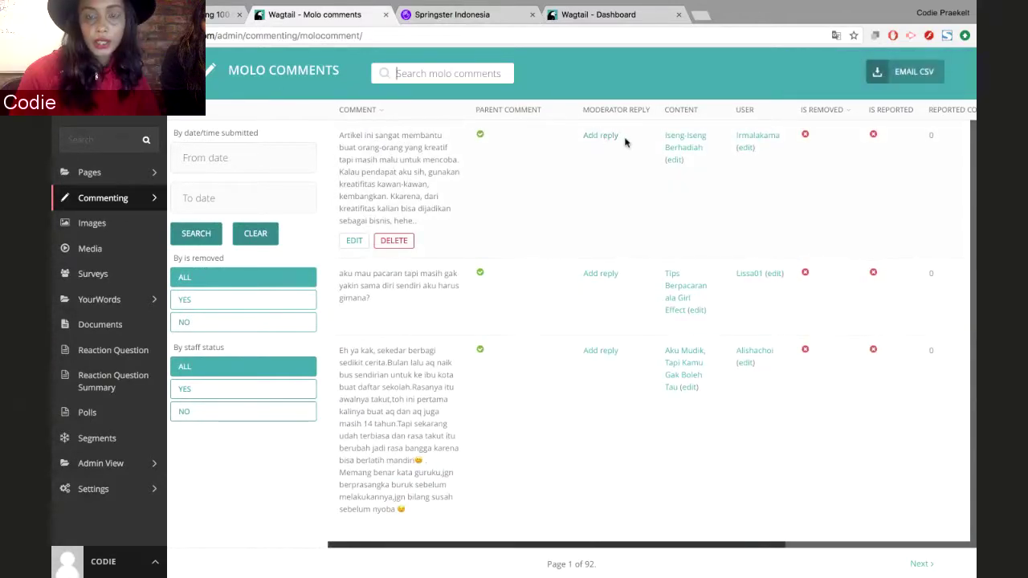
{"action": "scroll", "coordinate": [696, 177], "scroll_direction": "right", "scroll_amount": 3}
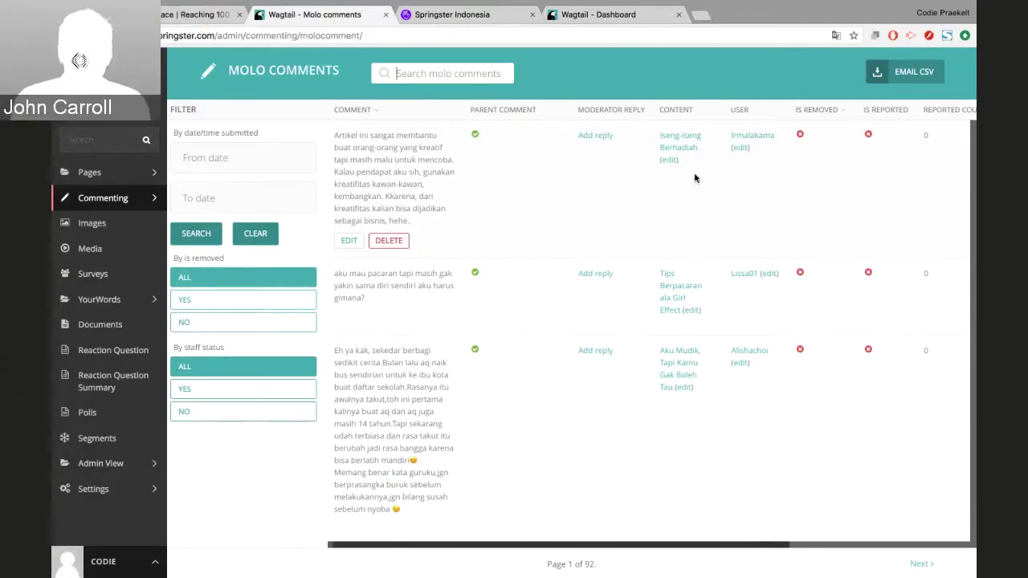
{"action": "scroll", "coordinate": [696, 178], "scroll_direction": "right", "scroll_amount": 5}
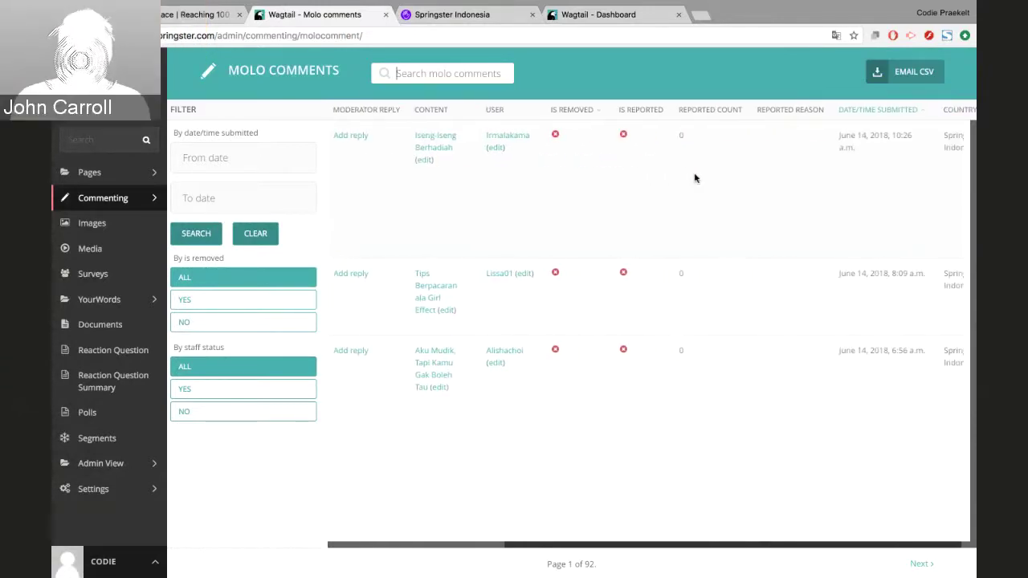
{"action": "scroll", "coordinate": [678, 178], "scroll_direction": "right", "scroll_amount": 1}
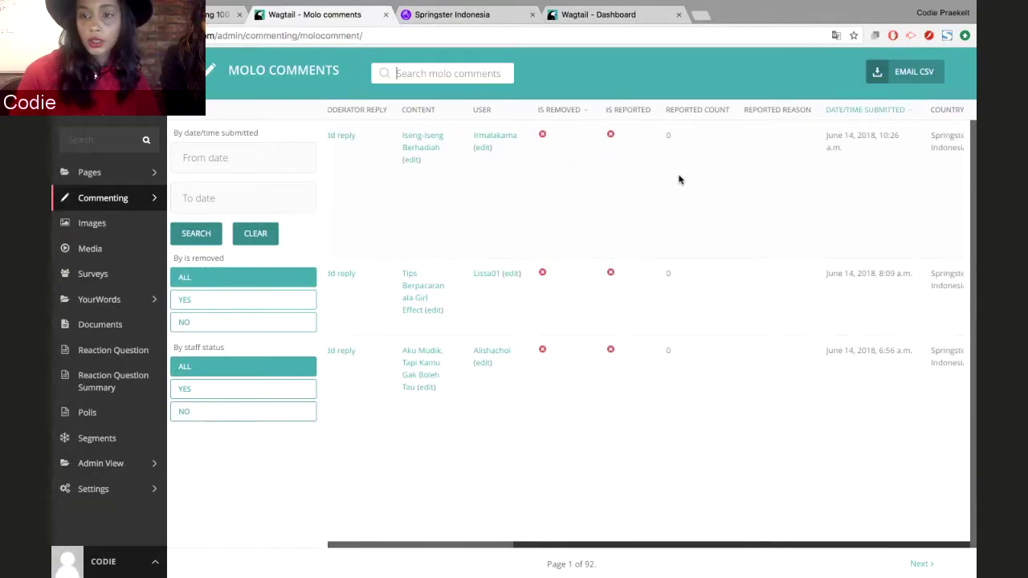
Leave the comments list and open the survey submissions for "Berikan Pendapatmu"
{"action": "left_click", "coordinate": [679, 177]}
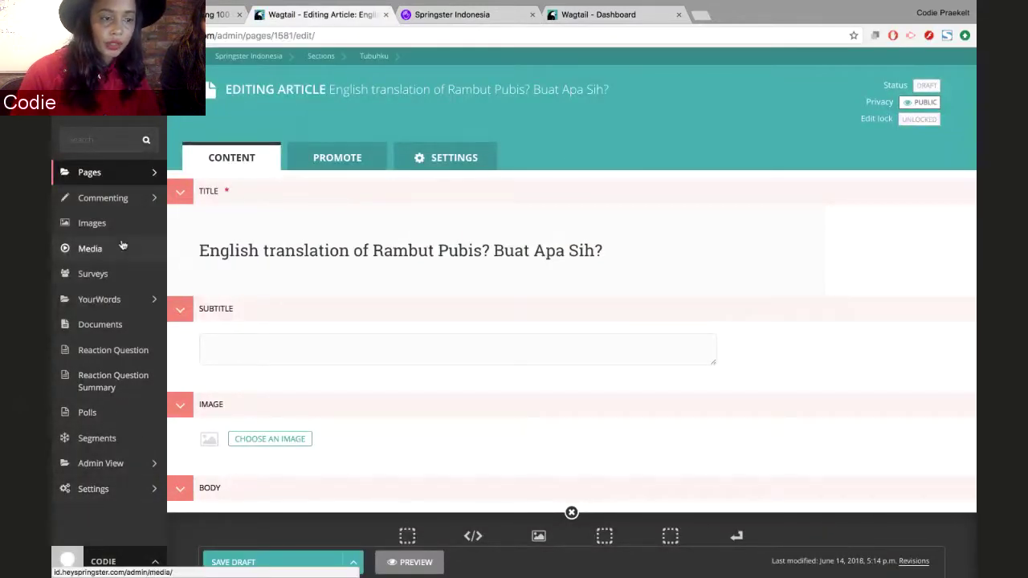
{"action": "left_click", "coordinate": [121, 278]}
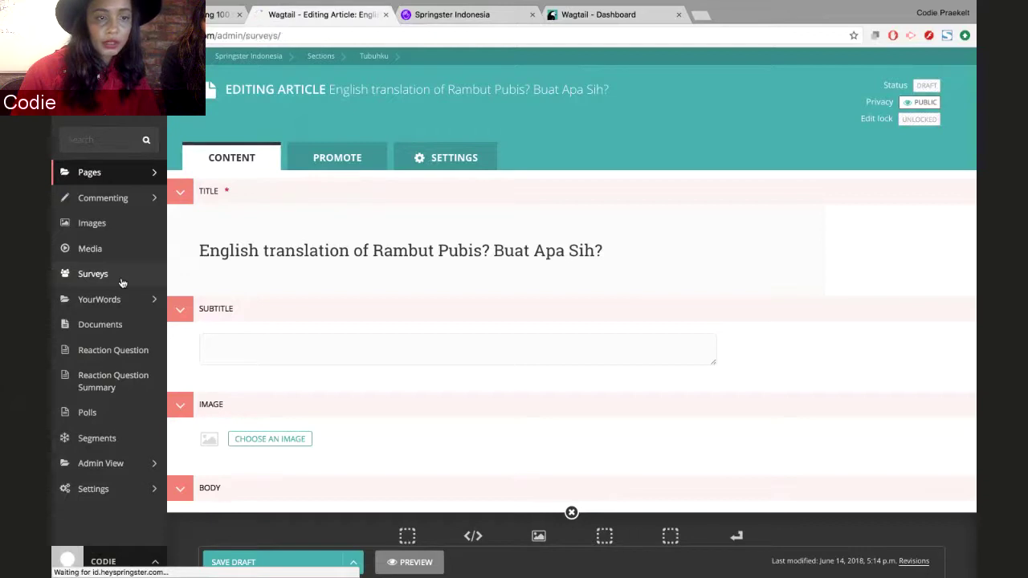
{"action": "left_click", "coordinate": [246, 153]}
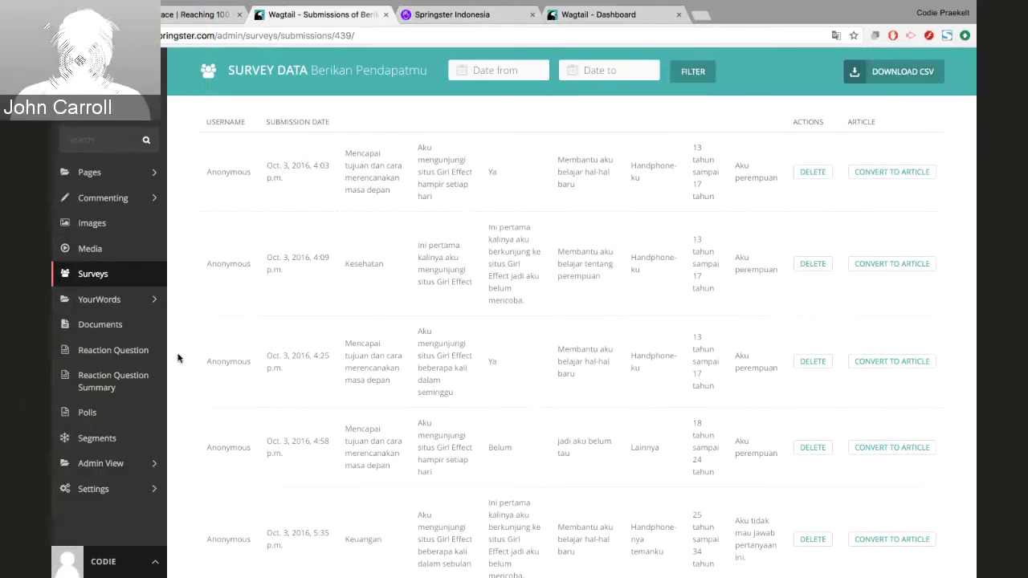
Open the site's language settings and review the English and Indonesian entries
{"action": "left_click", "coordinate": [125, 502]}
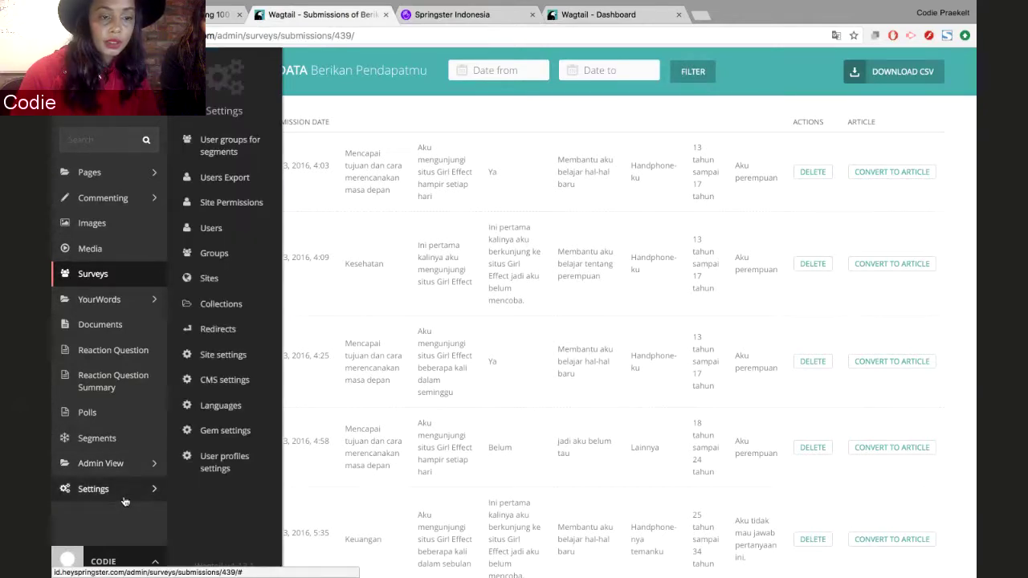
{"action": "left_click", "coordinate": [240, 408]}
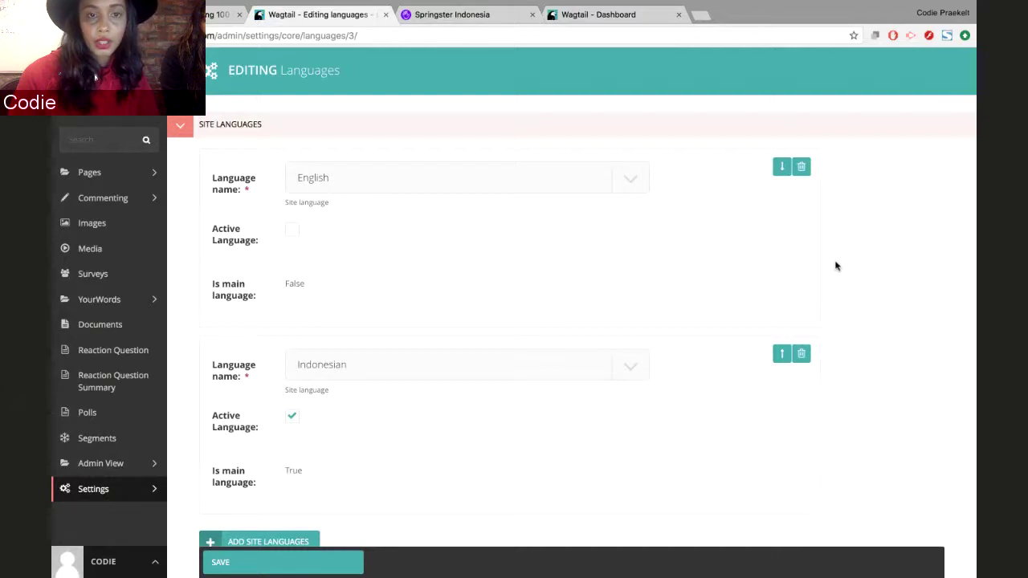
{"action": "scroll", "coordinate": [835, 266], "scroll_direction": "down", "scroll_amount": 1}
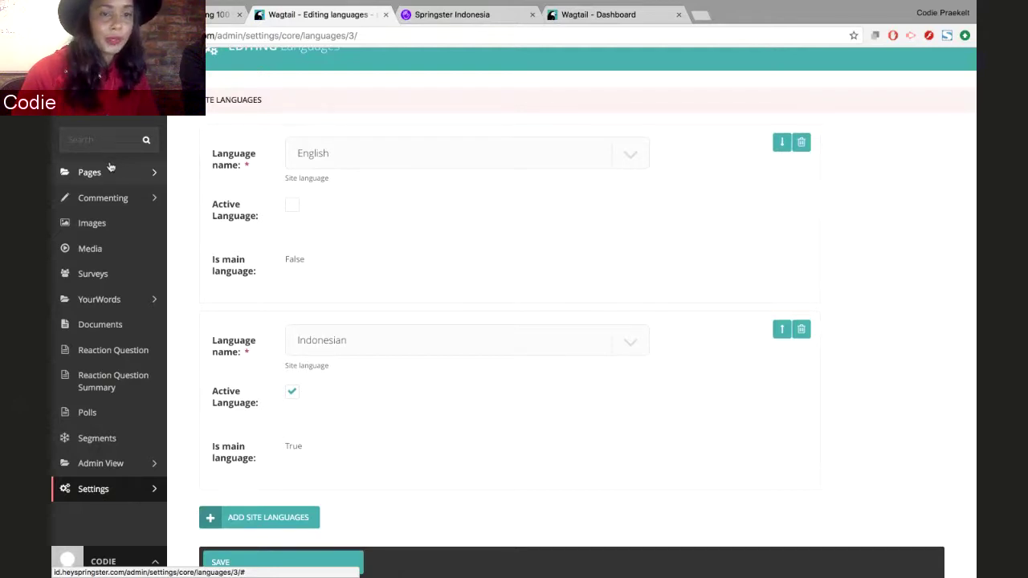
Return to the live Springster Indonesia site and look over the homepage banner, poll and article list
{"action": "left_click", "coordinate": [454, 23]}
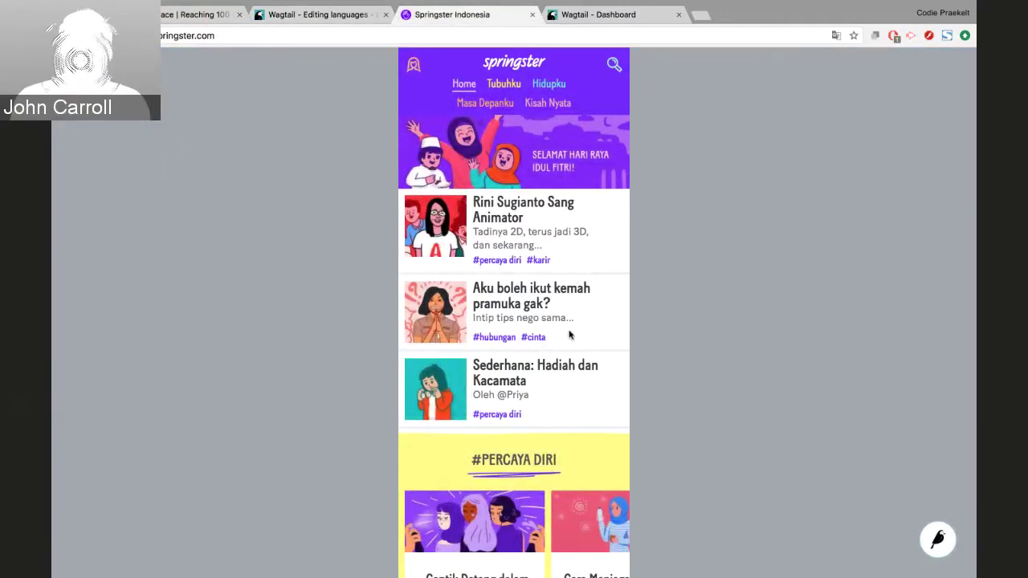
{"action": "scroll", "coordinate": [570, 333], "scroll_direction": "down", "scroll_amount": 3}
{"action": "scroll", "coordinate": [568, 334], "scroll_direction": "up", "scroll_amount": 3}
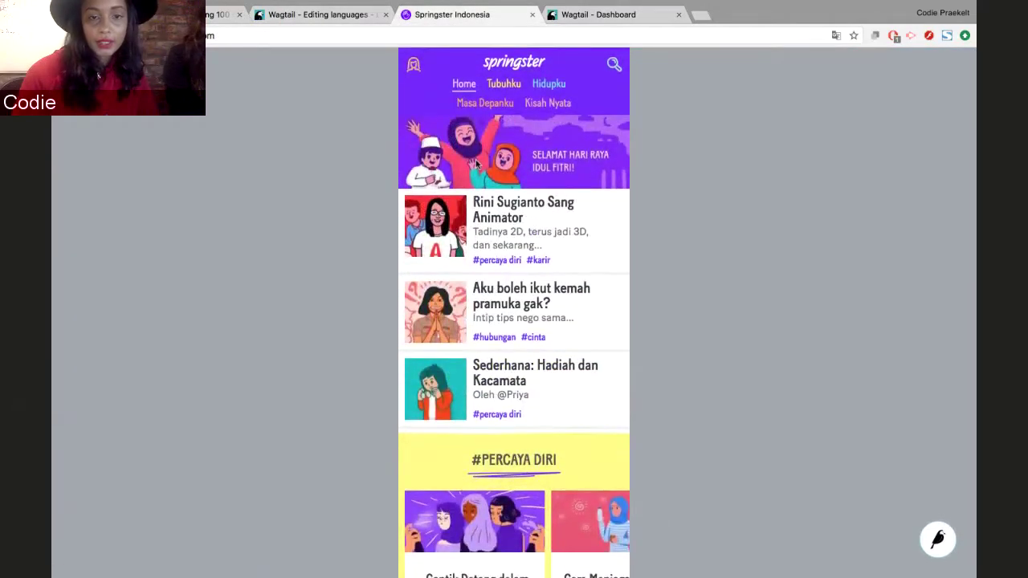
{"action": "scroll", "coordinate": [567, 289], "scroll_direction": "down", "scroll_amount": 10}
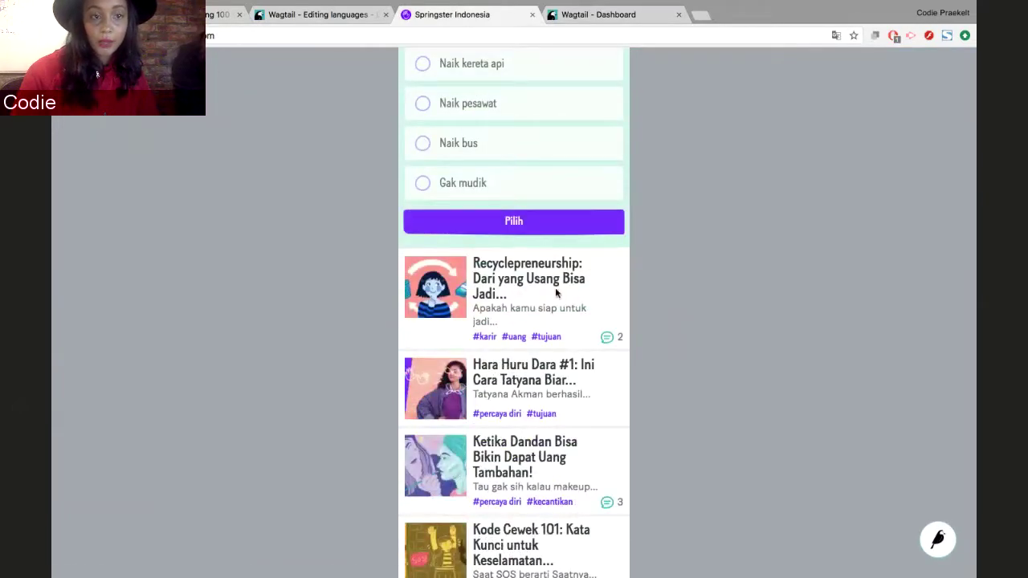
Switch to the Google Slides presentation and start the slideshow from the "Our CMS Journey" slide
{"action": "left_click", "coordinate": [211, 21]}
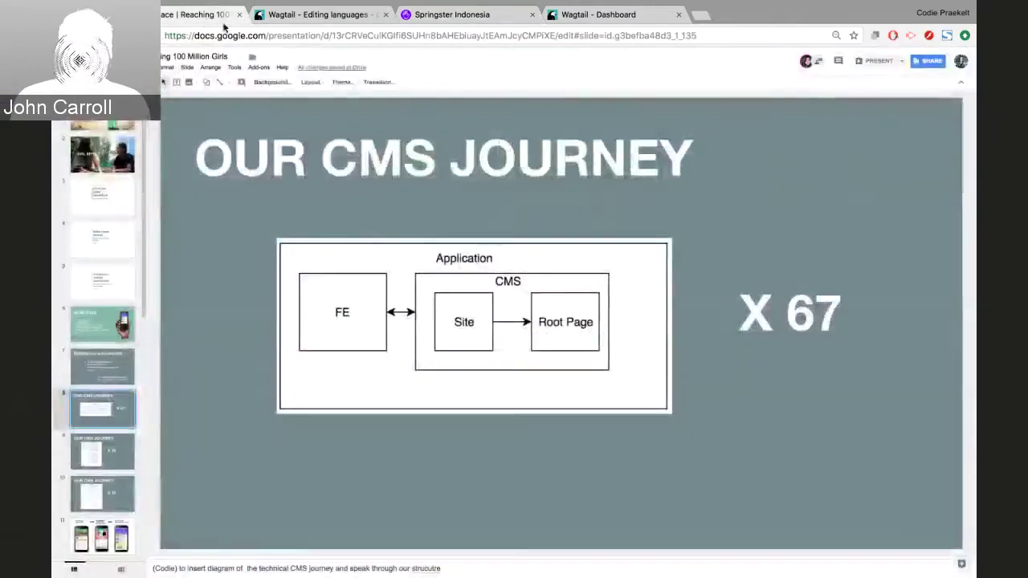
{"action": "left_click", "coordinate": [863, 68]}
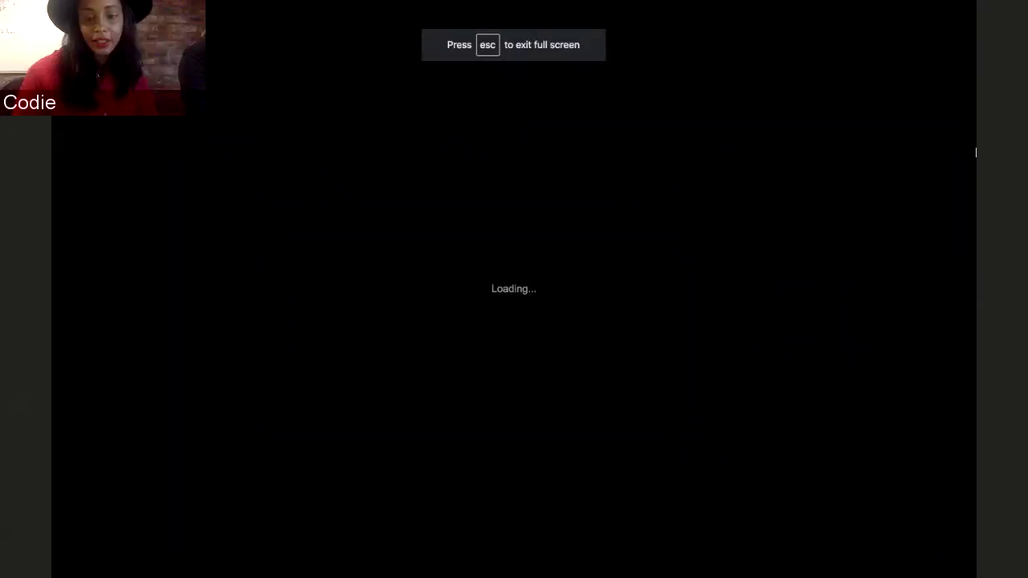